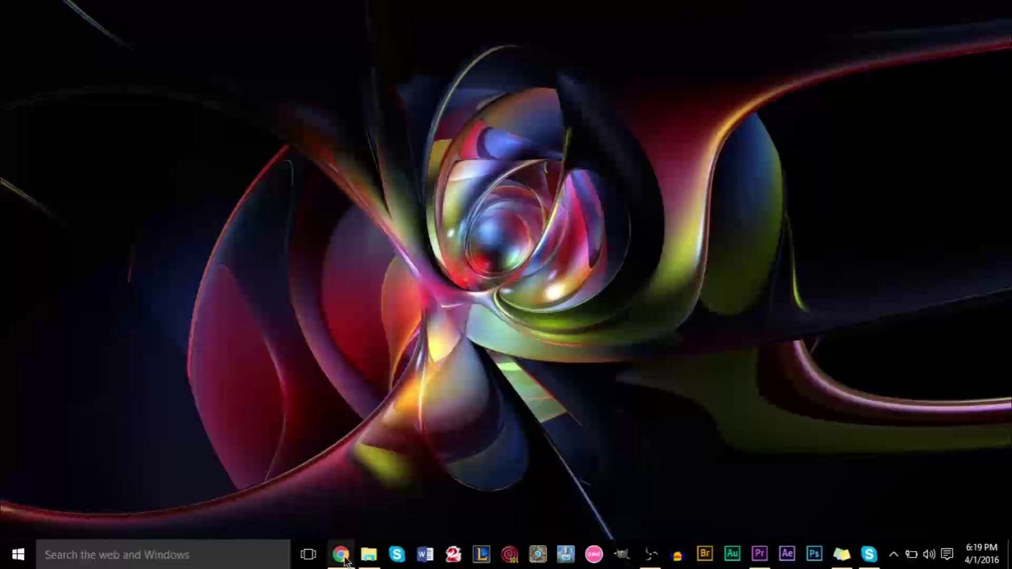
Bring up the Recuva page in Chrome and scroll to the 'Which Recuva version is right for you?' cards.
click(341, 554)
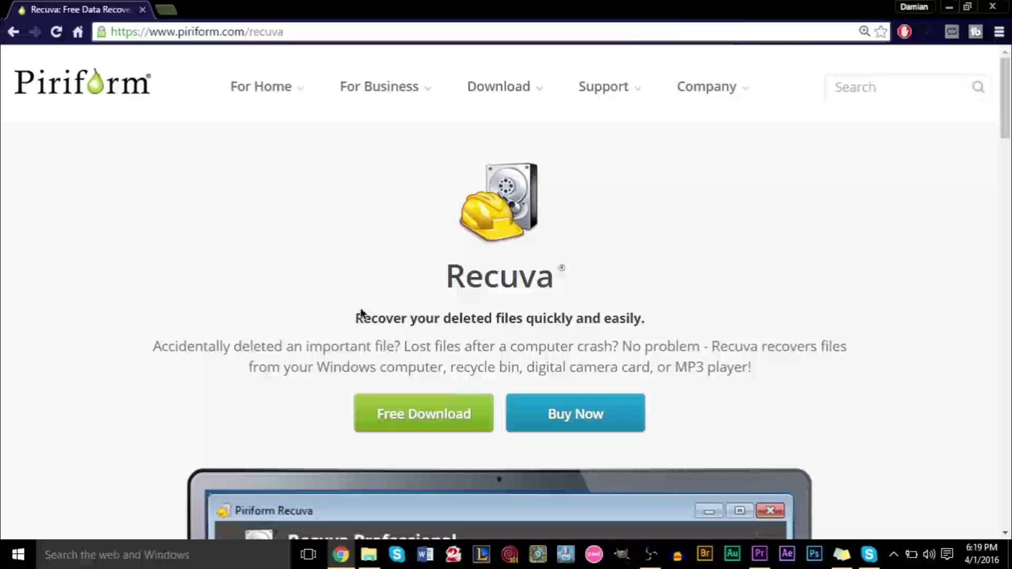
scroll(401, 337, down, 4)
scroll(419, 349, down, 3)
scroll(420, 350, up, 7)
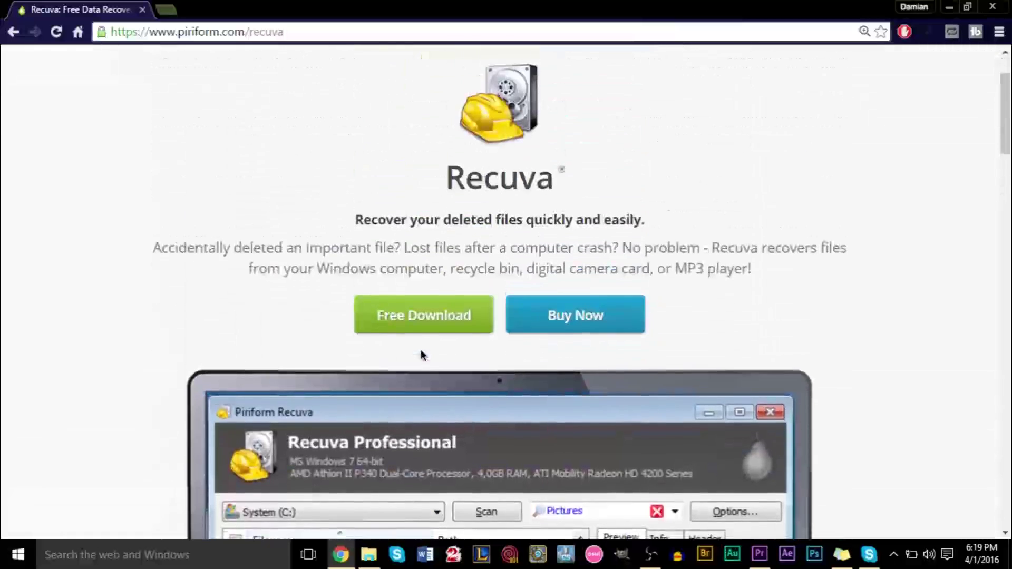
scroll(443, 237, down, 20)
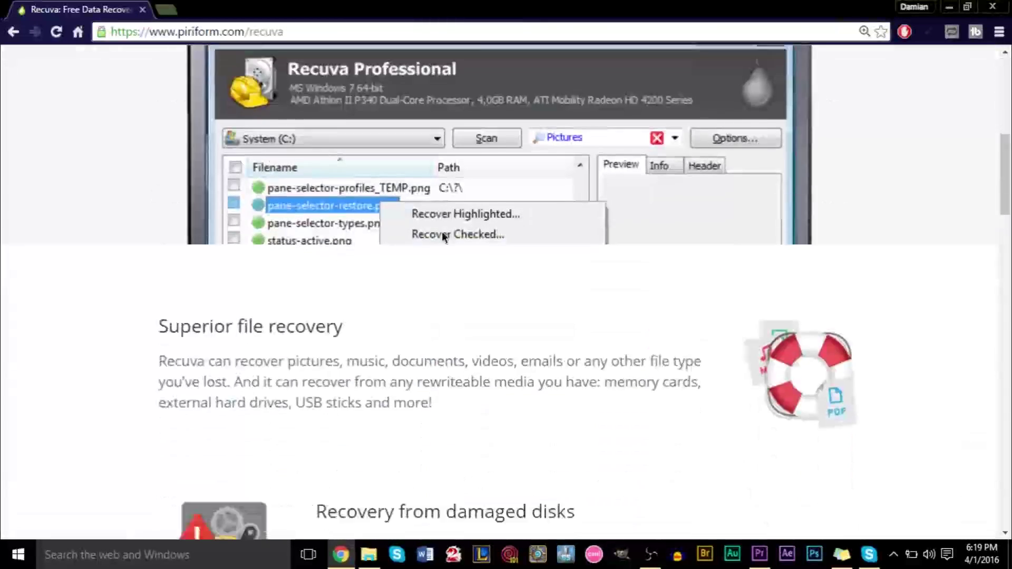
scroll(443, 232, down, 3)
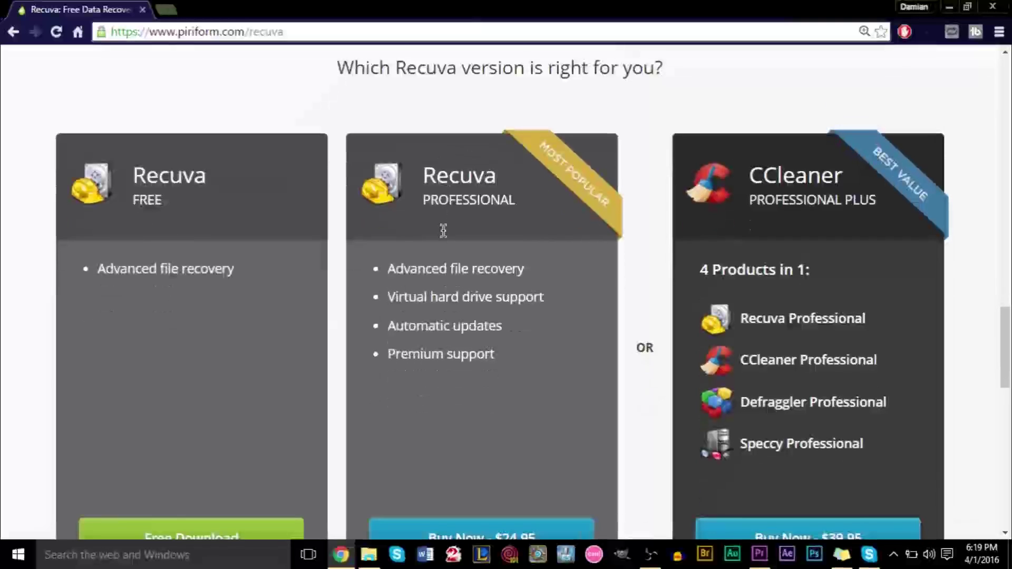
scroll(444, 228, down, 1)
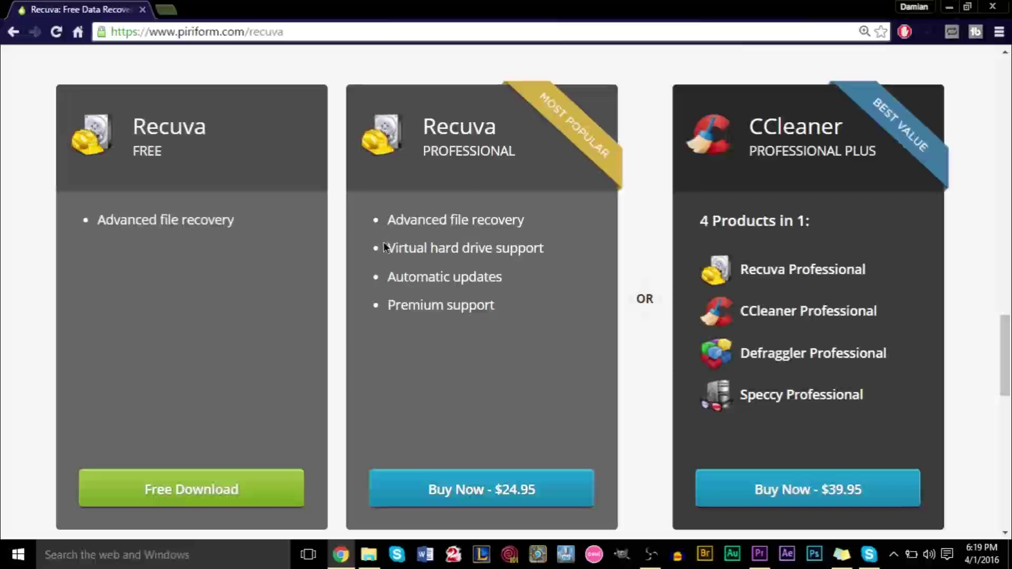
Highlight the Virtual hard drive support feature, then go to the free Recuva download page.
drag(385, 245, 505, 253)
click(504, 253)
click(171, 486)
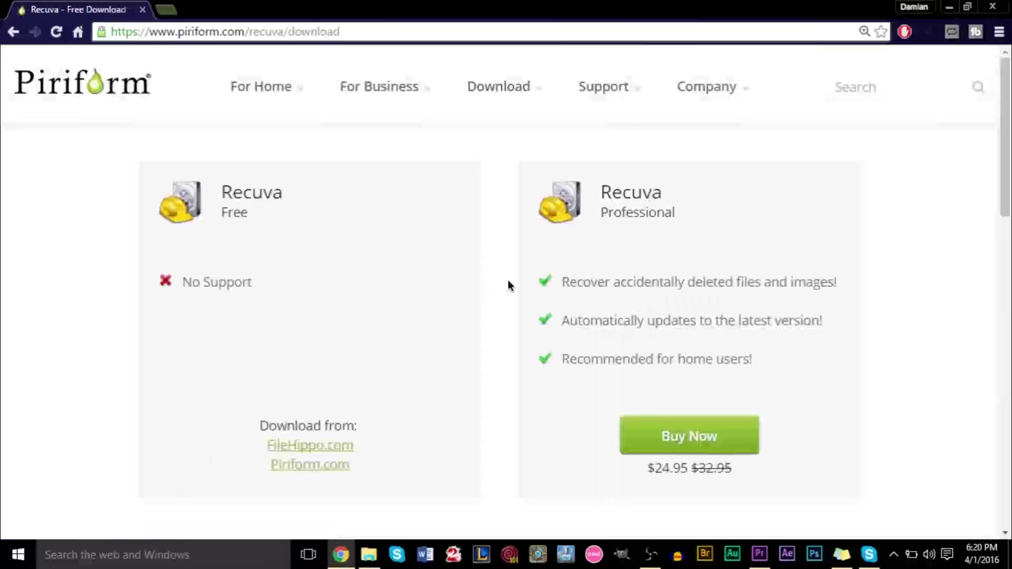
Open the FileHippo.com Recuva download page, then close that tab to return to Piriform.
scroll(356, 371, down, 2)
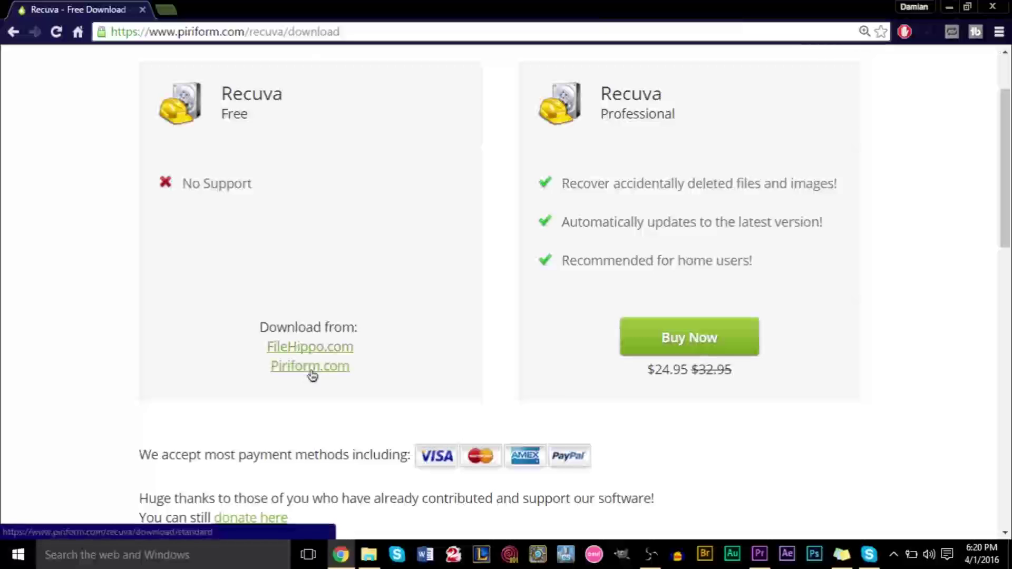
click(316, 347)
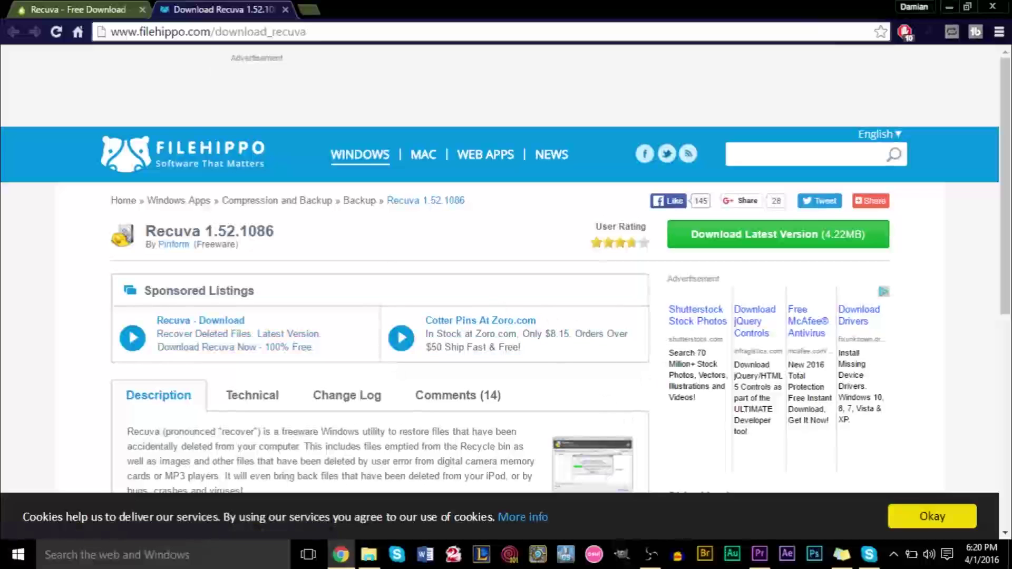
click(285, 10)
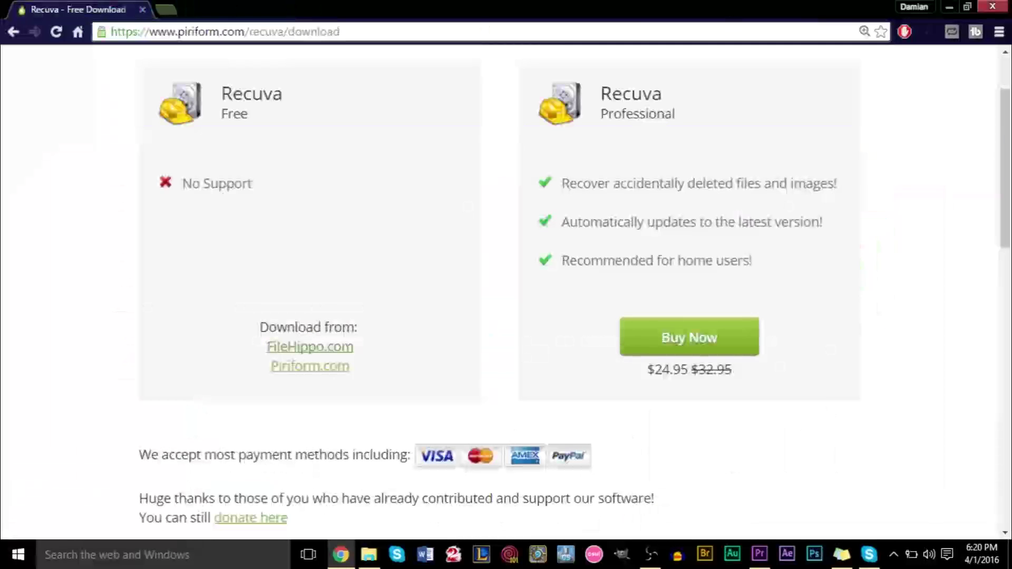
Close Chrome and launch Recuva by searching 'rec' in Windows search.
click(992, 6)
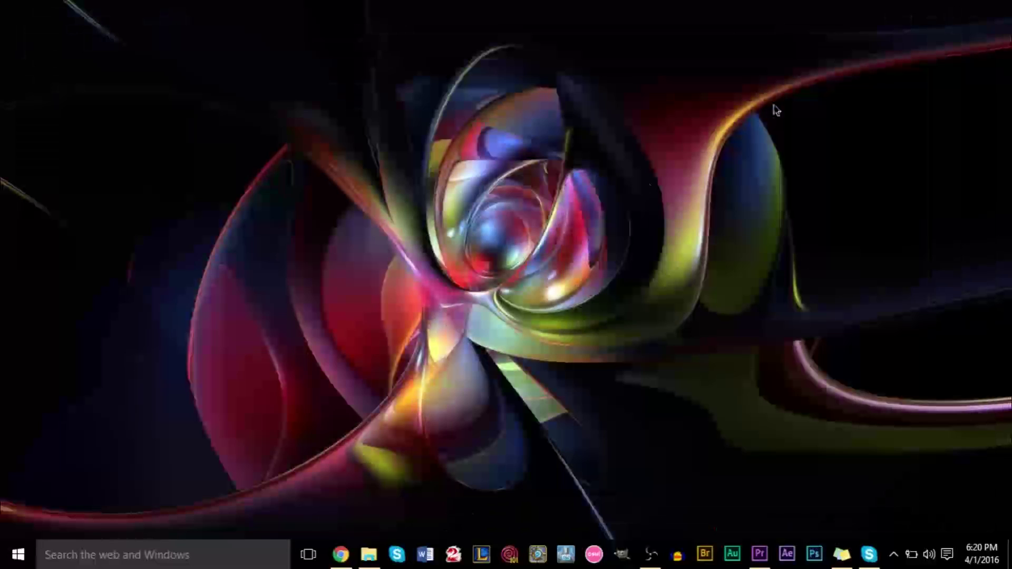
click(201, 553)
text(rec)
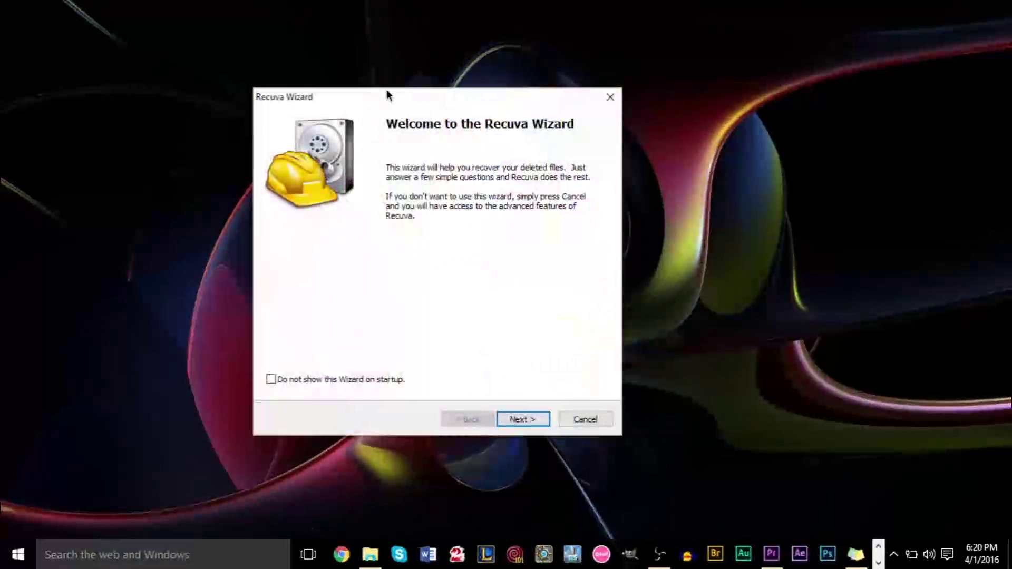
Centre the Recuva Wizard, keep it showing at startup, and reach the File type step.
drag(386, 93, 518, 91)
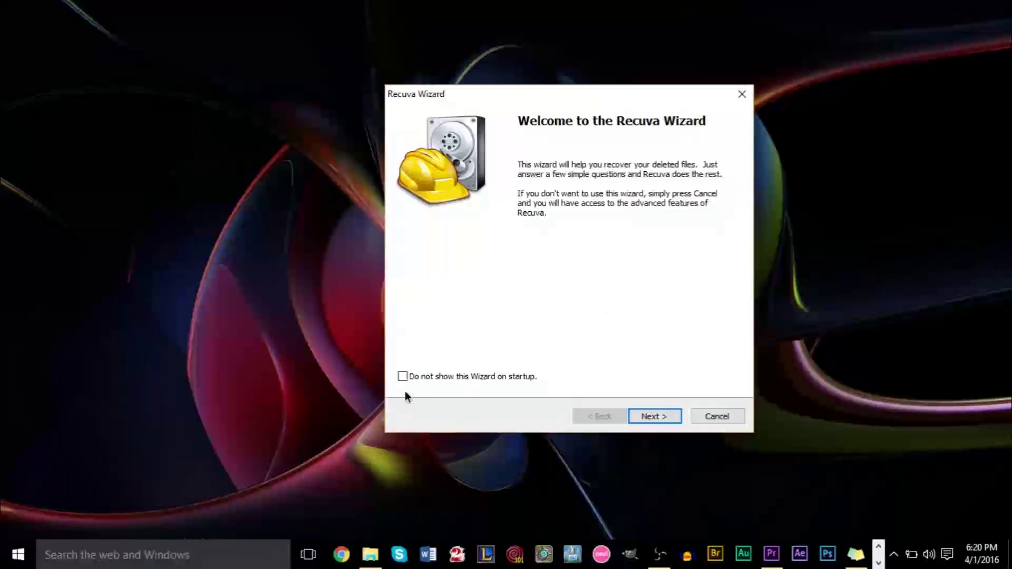
click(428, 376)
click(445, 379)
click(654, 416)
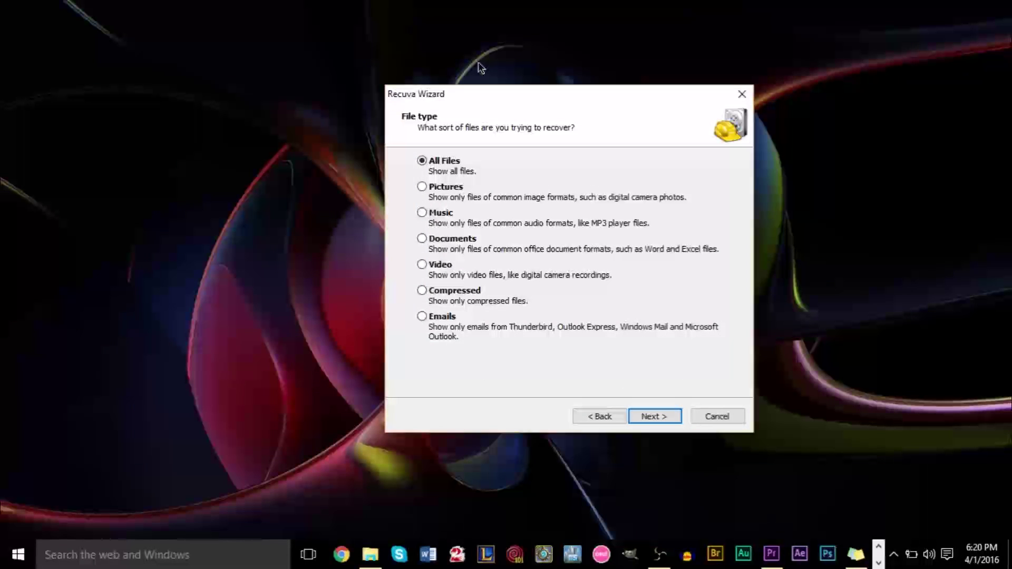
click(606, 415)
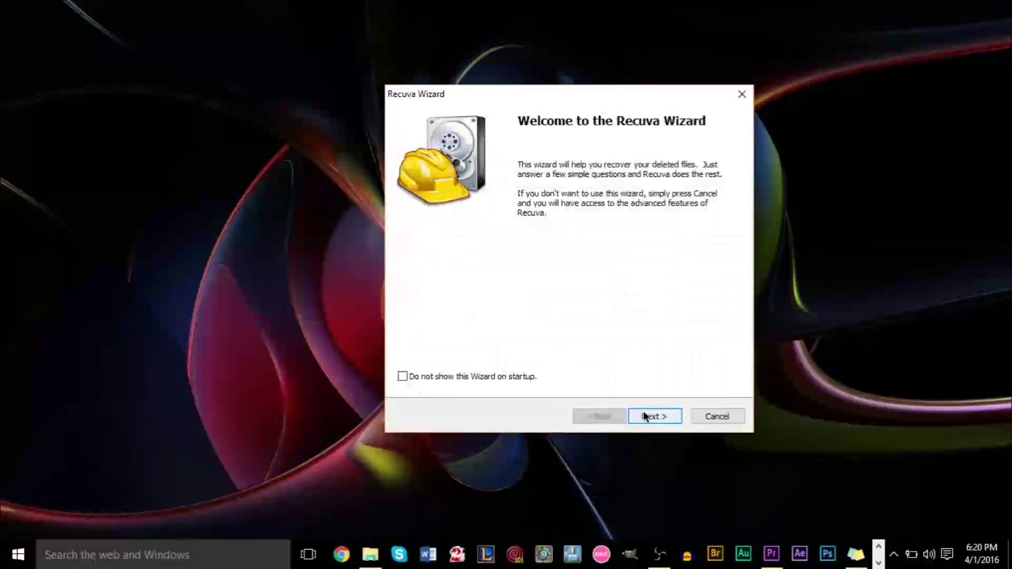
click(644, 414)
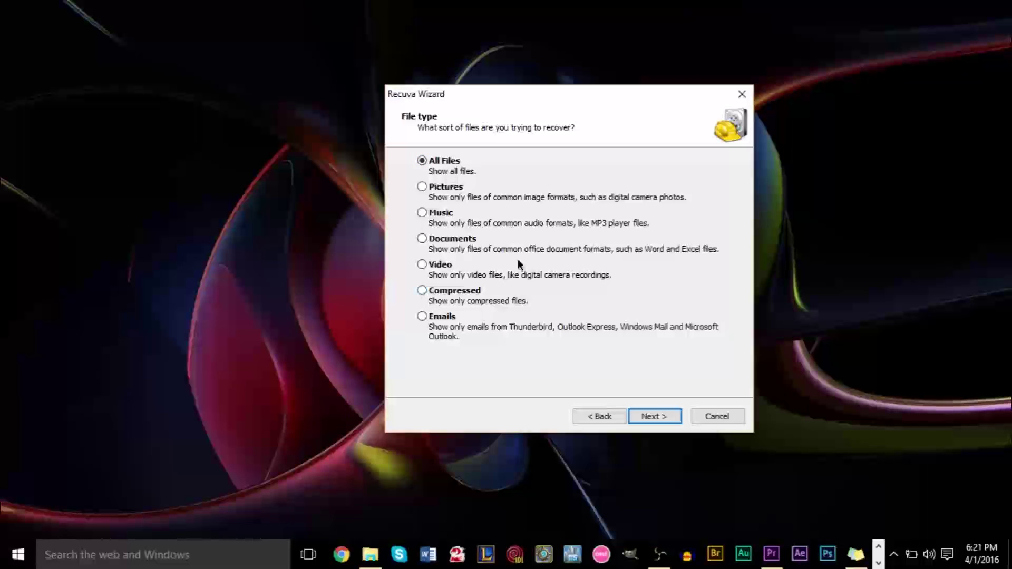
Keep All Files selected and advance the wizard to the File location step.
click(663, 416)
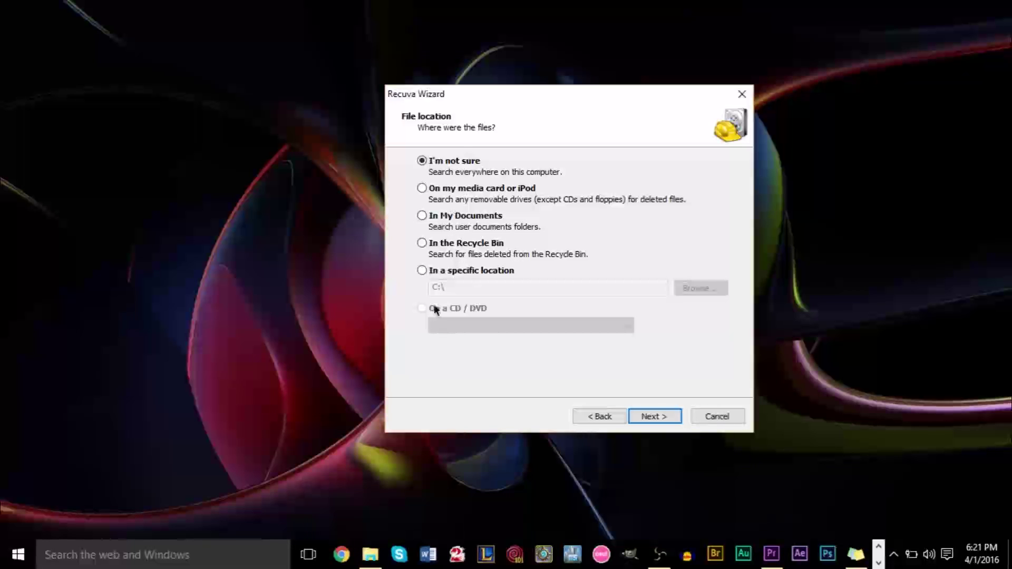
Choose 'I'm not sure' to search everywhere, then reach the ready-to-search page.
click(455, 271)
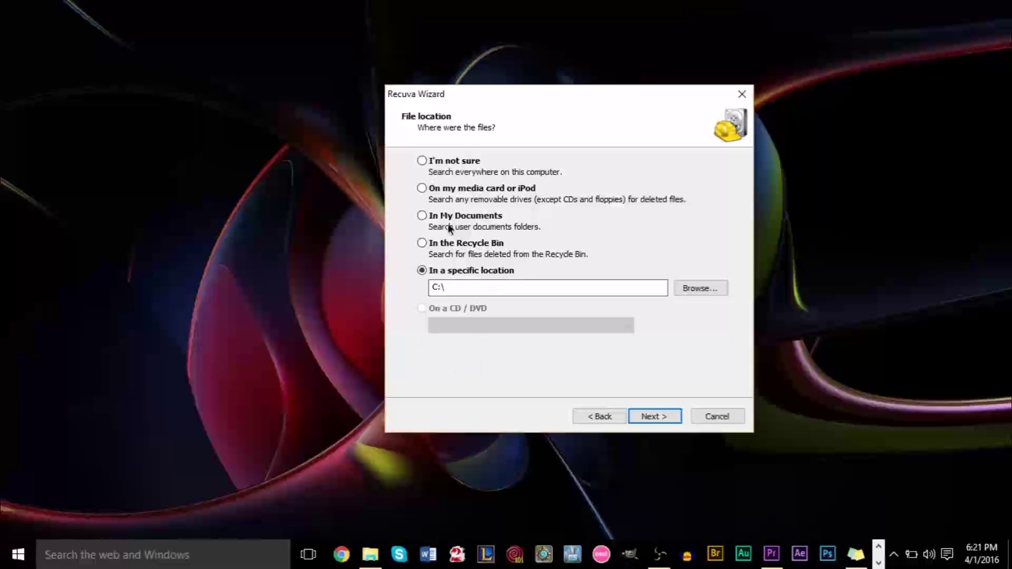
click(447, 160)
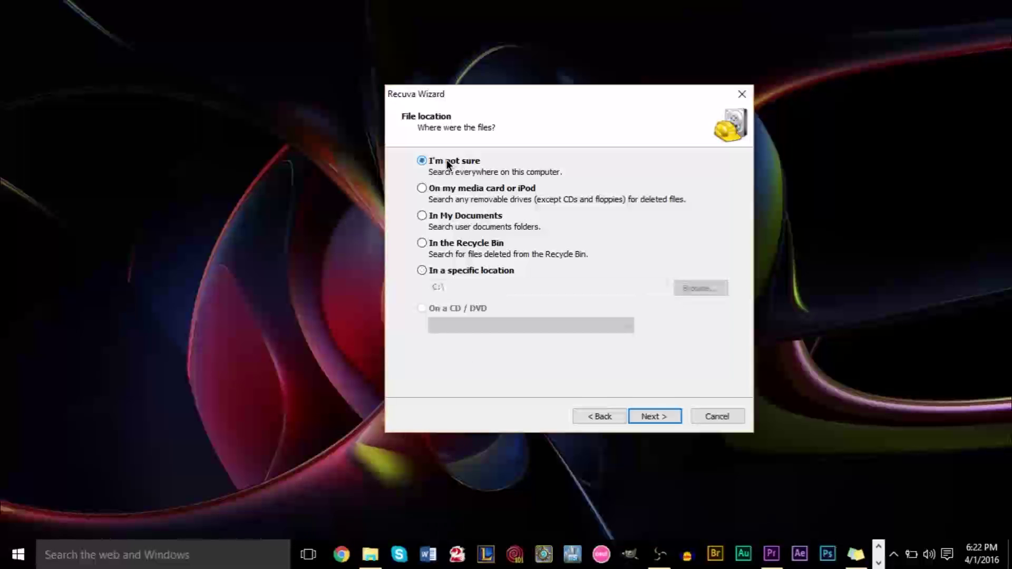
click(654, 411)
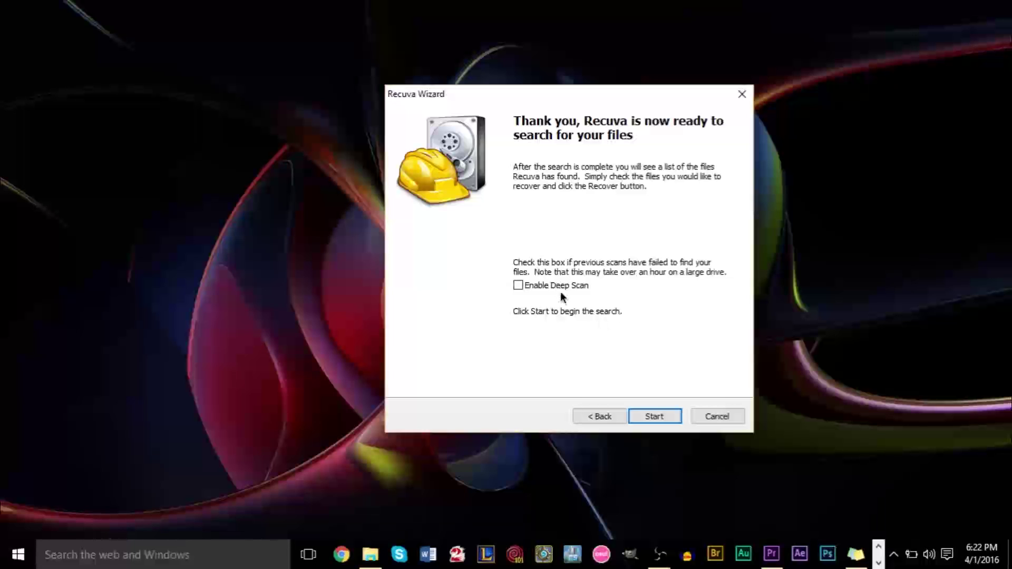
Go back to File type, choose Video, step forward again, and start the scan.
click(623, 412)
click(621, 412)
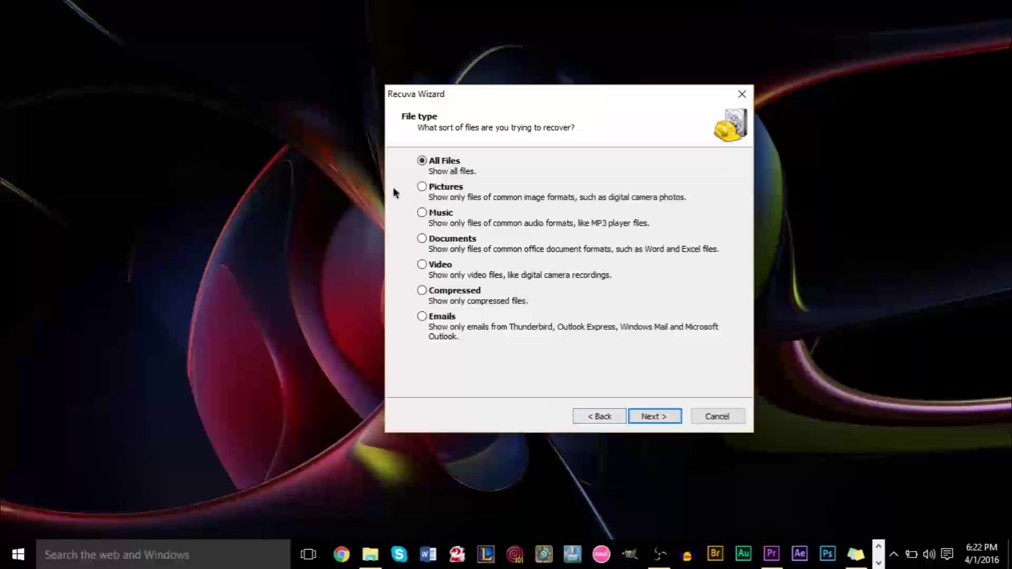
click(437, 265)
click(654, 417)
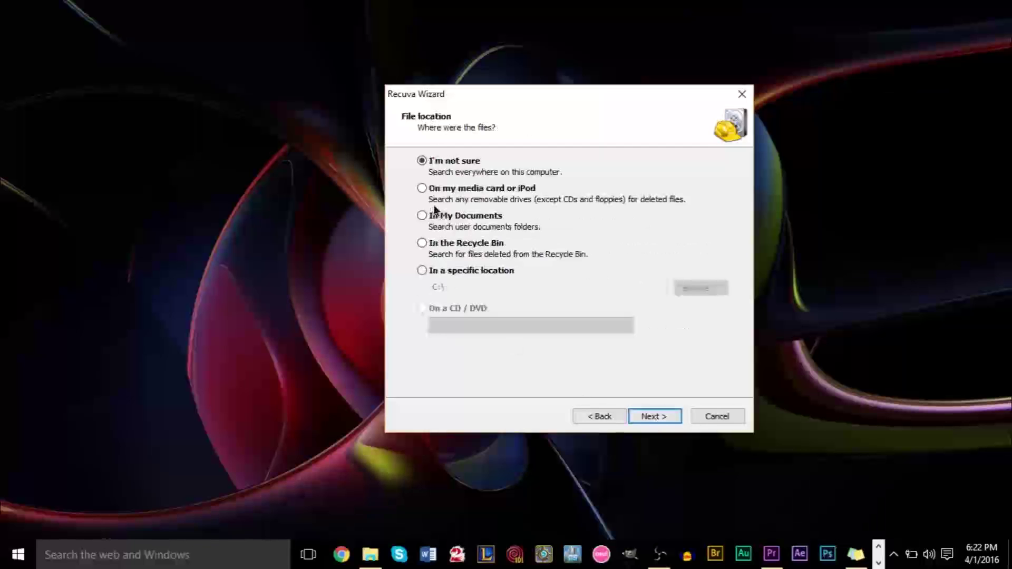
click(647, 416)
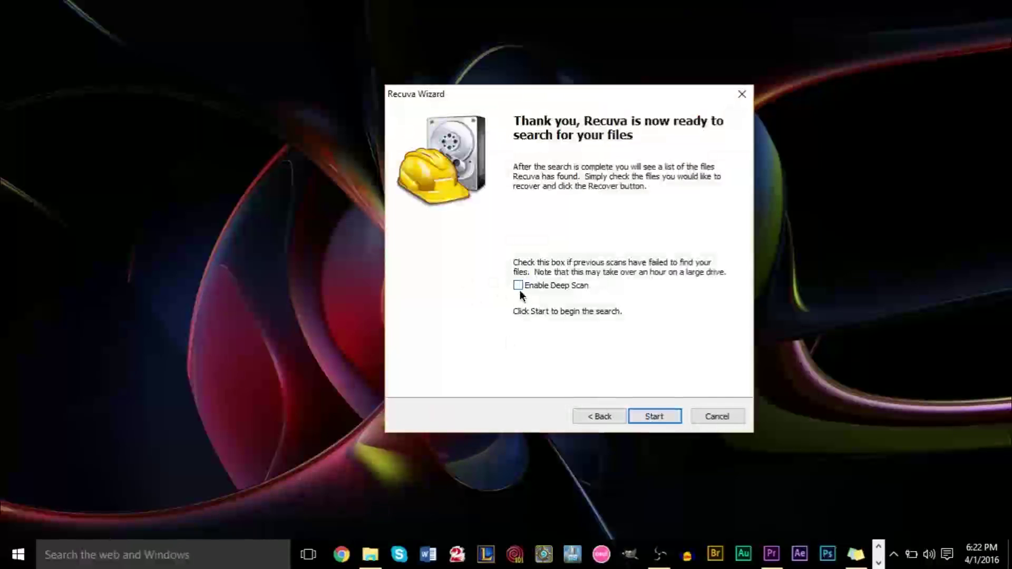
click(650, 415)
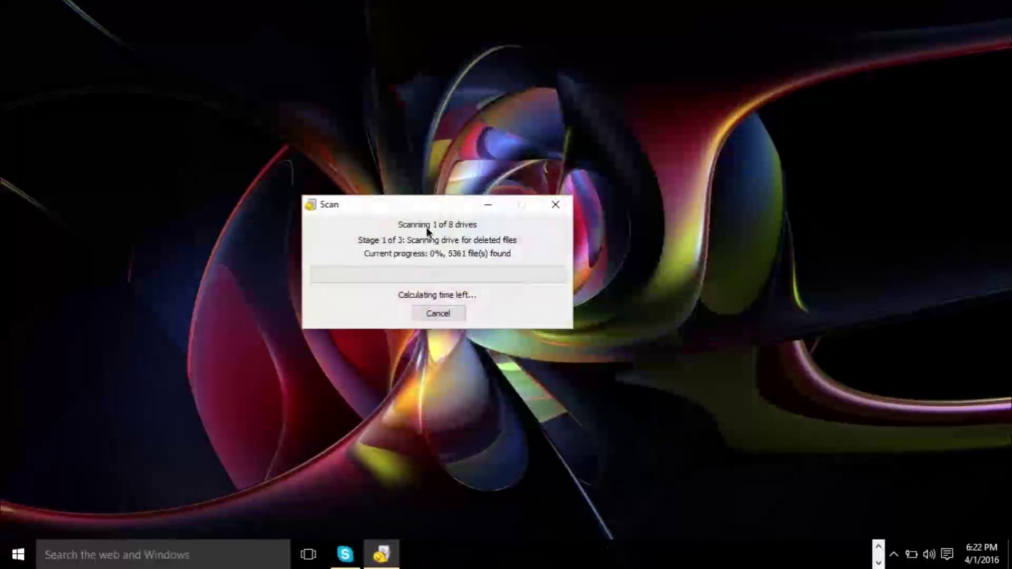
Move the Scan progress window aside while the 8 drives are scanned.
drag(418, 203, 530, 222)
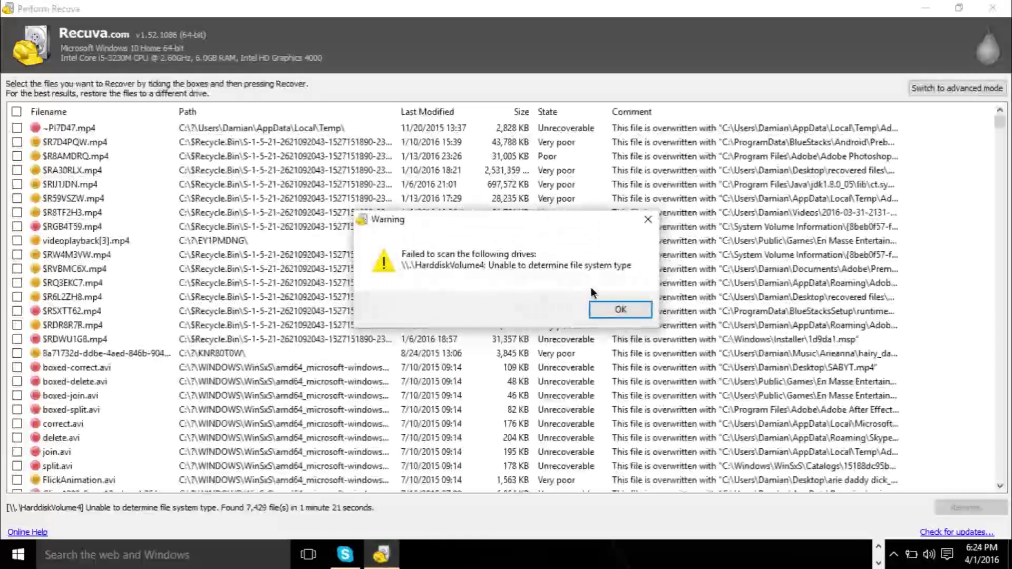
Dismiss the HarddiskVolume4 warning and sort the results by recovery state.
click(604, 307)
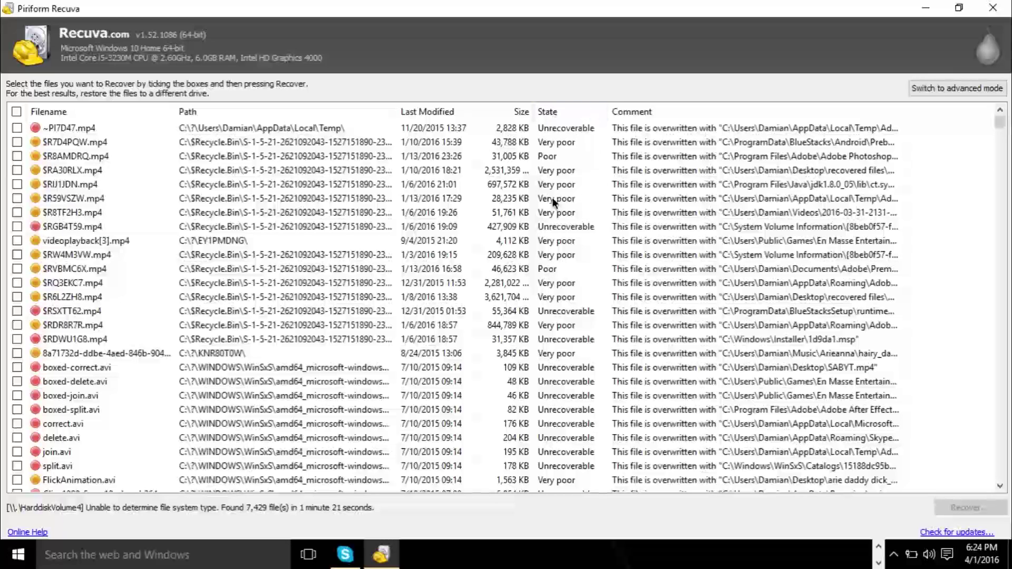
click(567, 110)
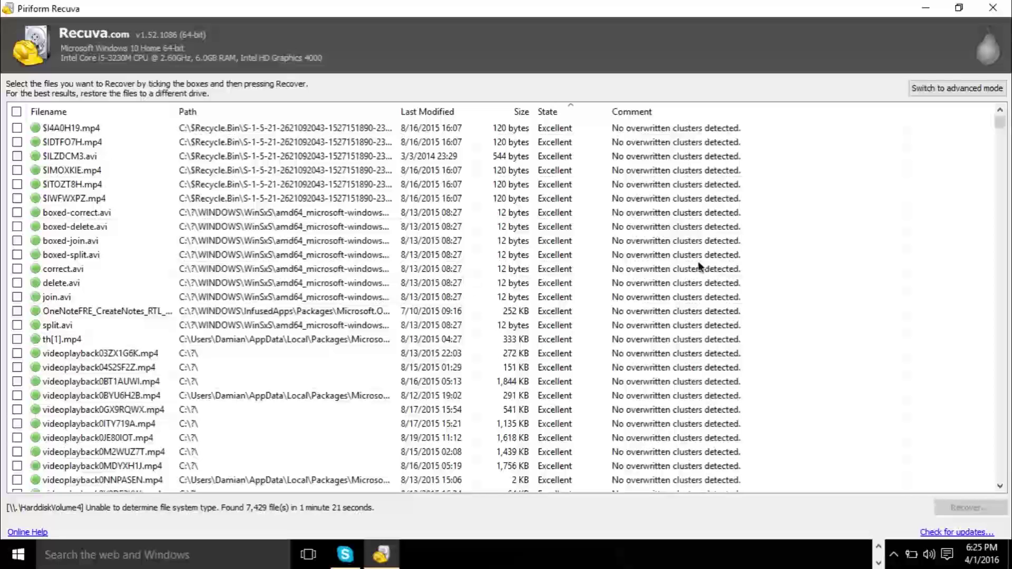
Switch to advanced mode, filter names by 'wiz', clear the filter, and select boxed-delete.avi.
click(933, 90)
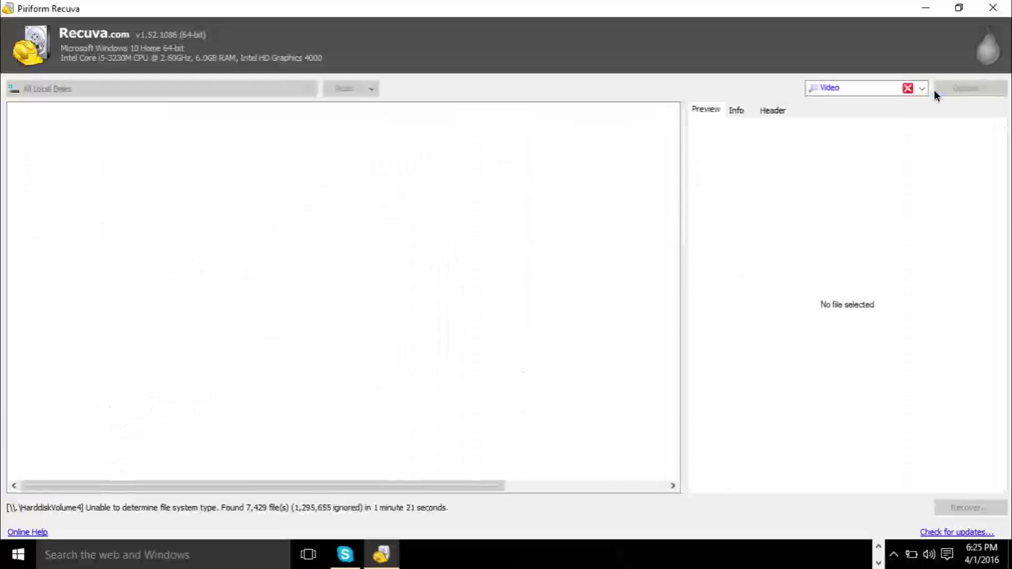
click(847, 93)
text(wiz)
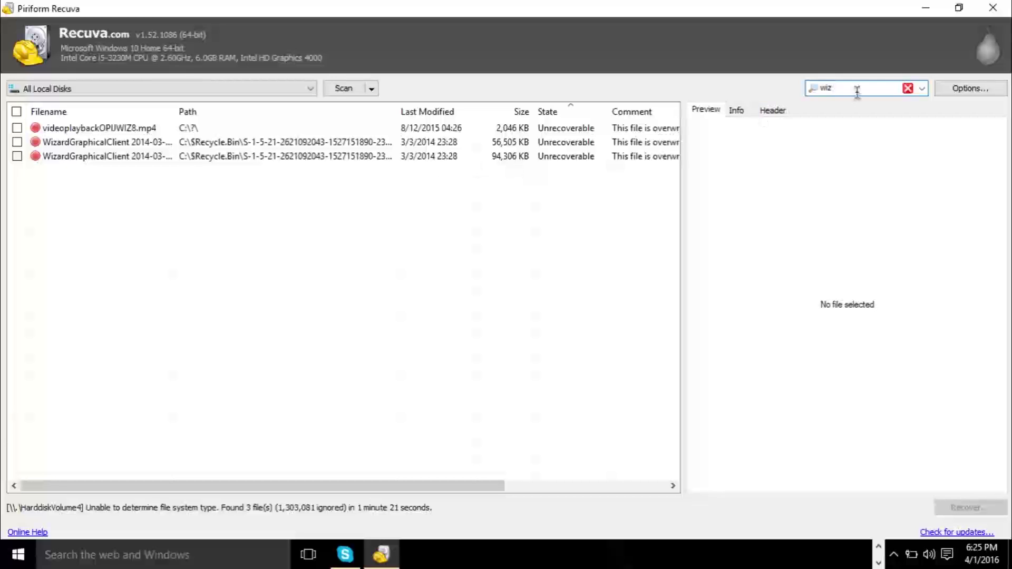
key(BackSpace)
key(BackSpace)
key(BackSpace)
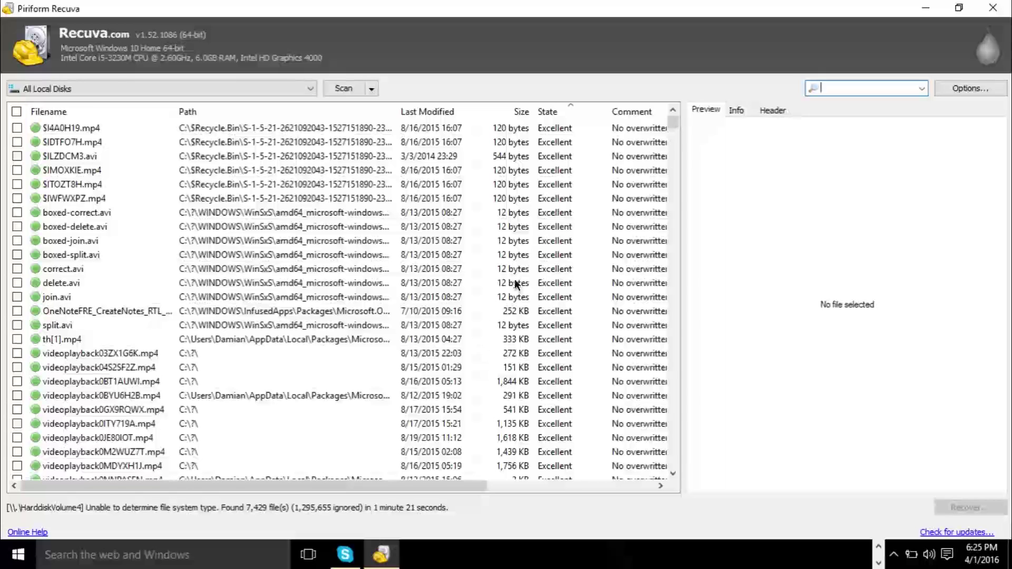
click(115, 227)
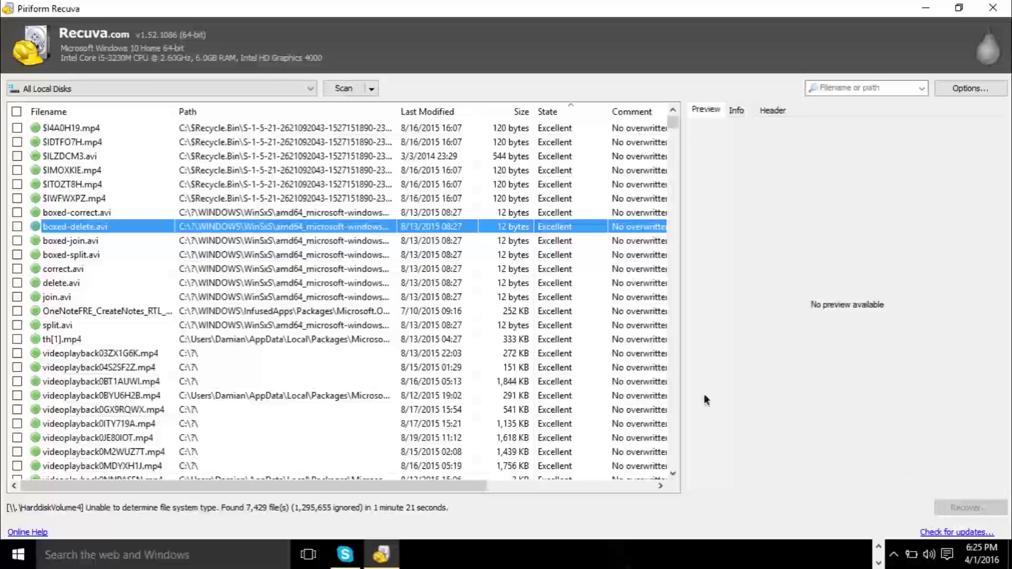
Tick boxed-delete.avi's checkbox so the Recover option becomes available.
click(20, 227)
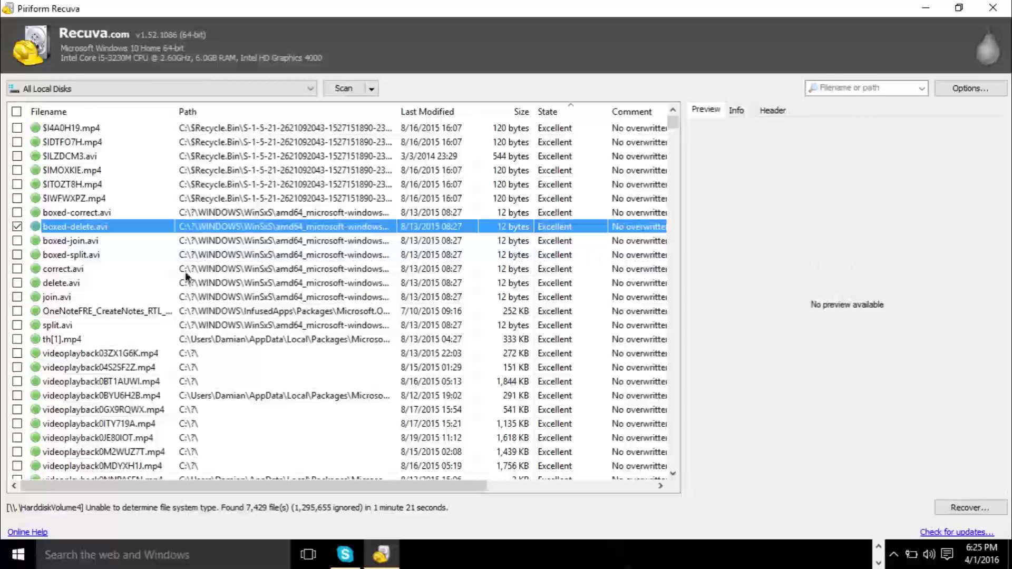
click(19, 228)
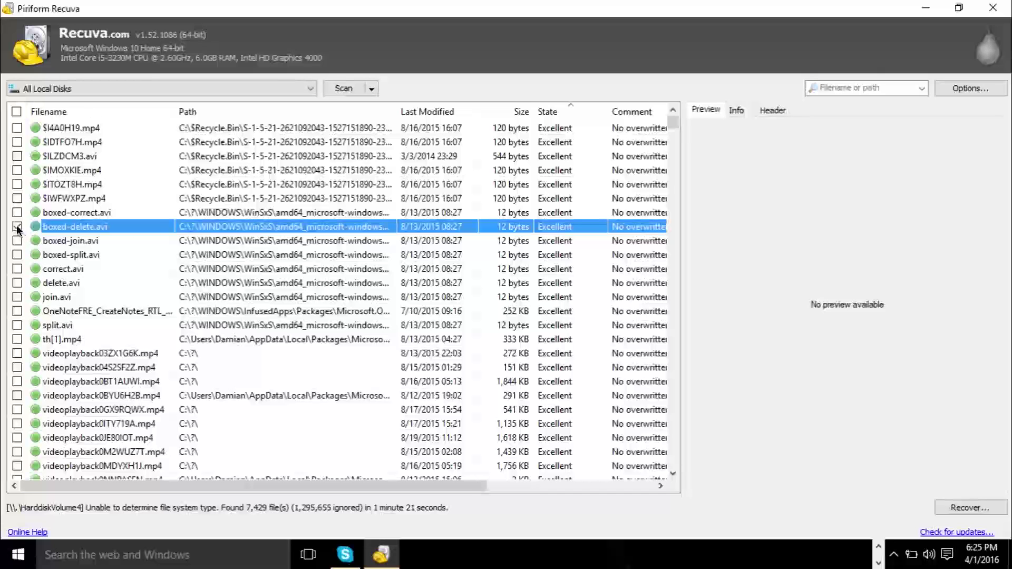